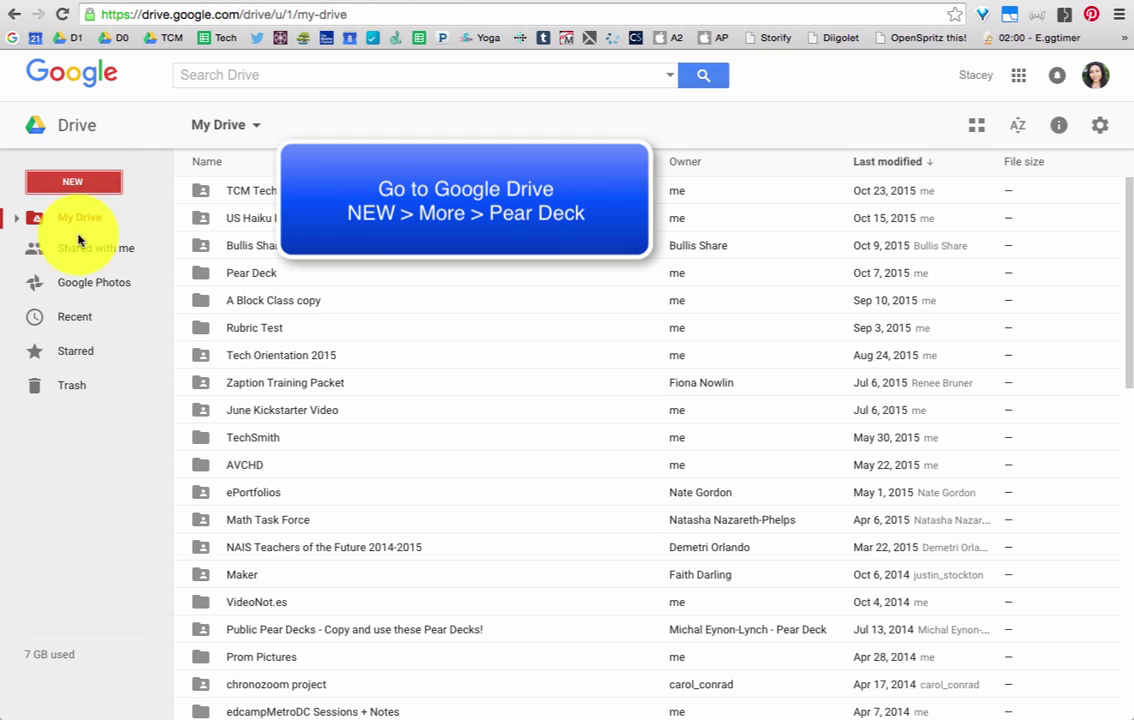
# Create a new Pear Deck from Google Drive and import the existing Blue Week US Assembly presentation into it
pyautogui.click(86, 182)
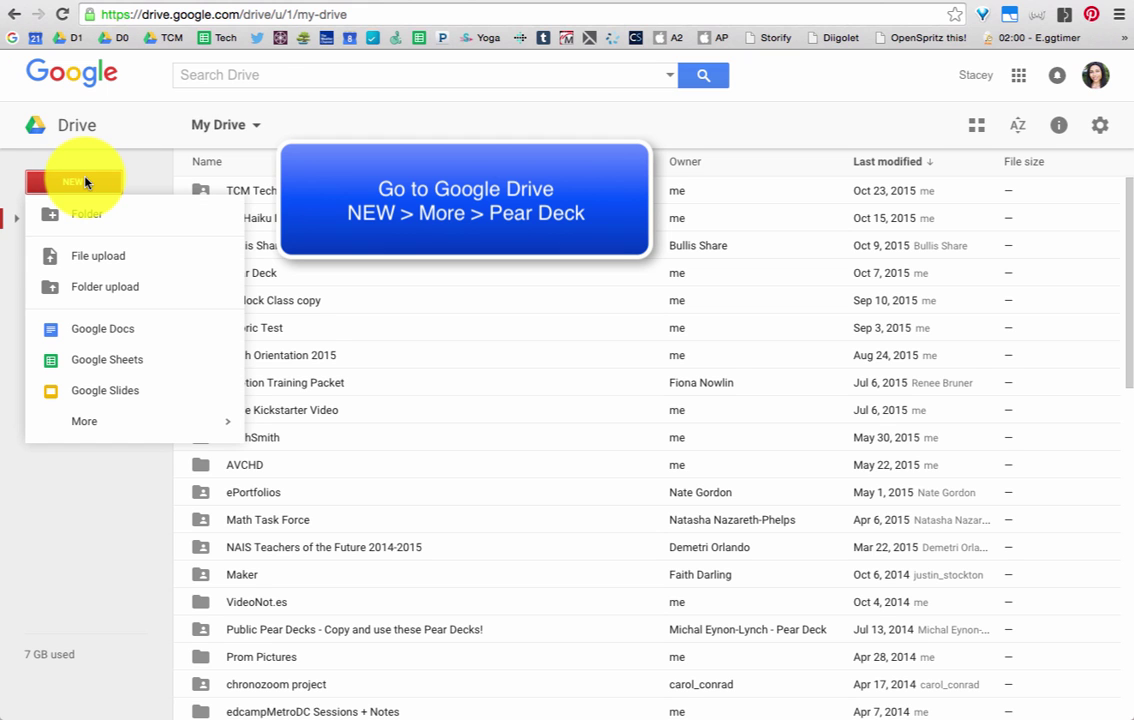
pyautogui.moveTo(90, 435)
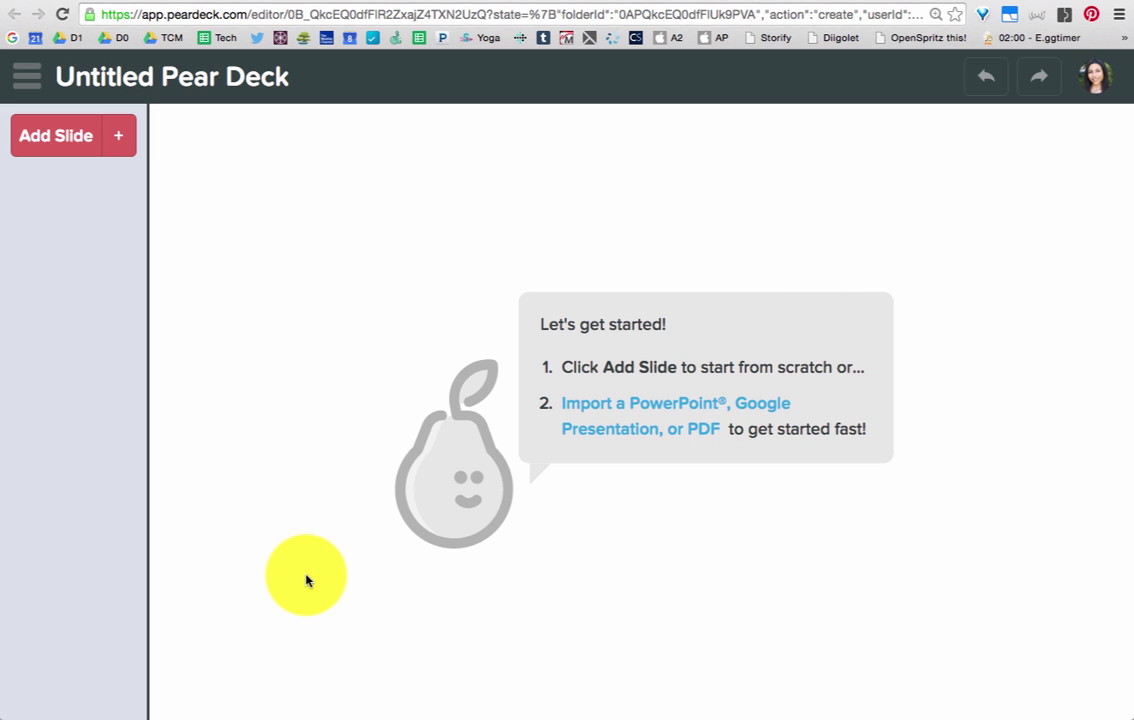
pyautogui.click(634, 434)
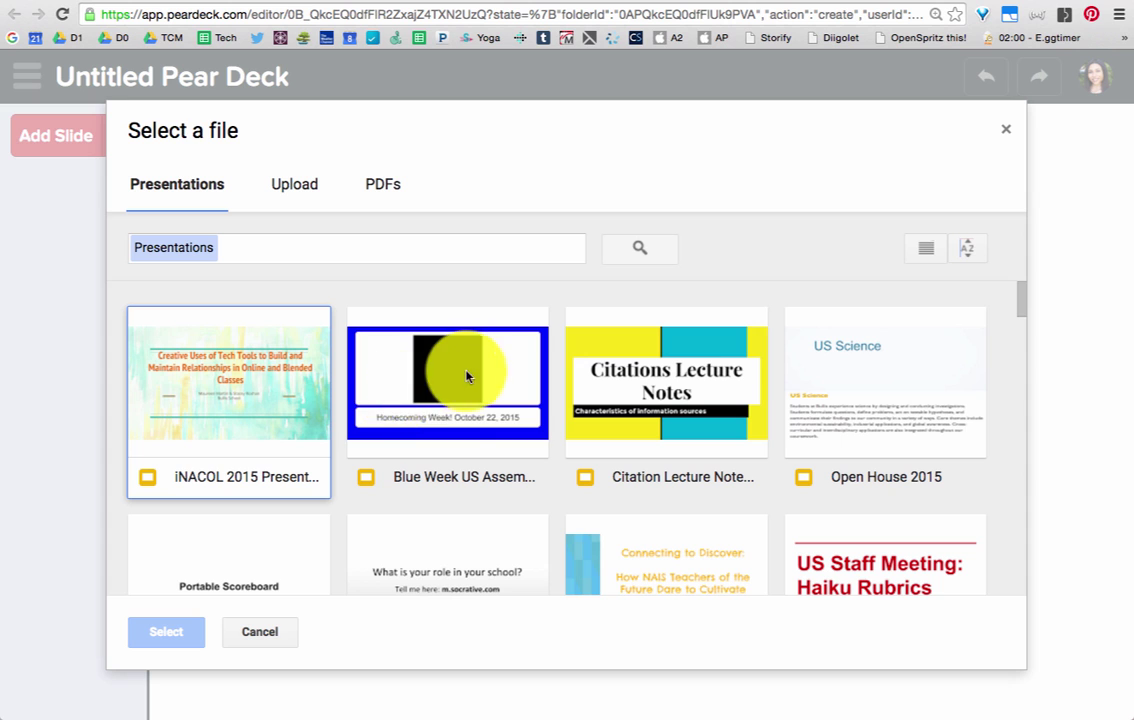
pyautogui.click(458, 407)
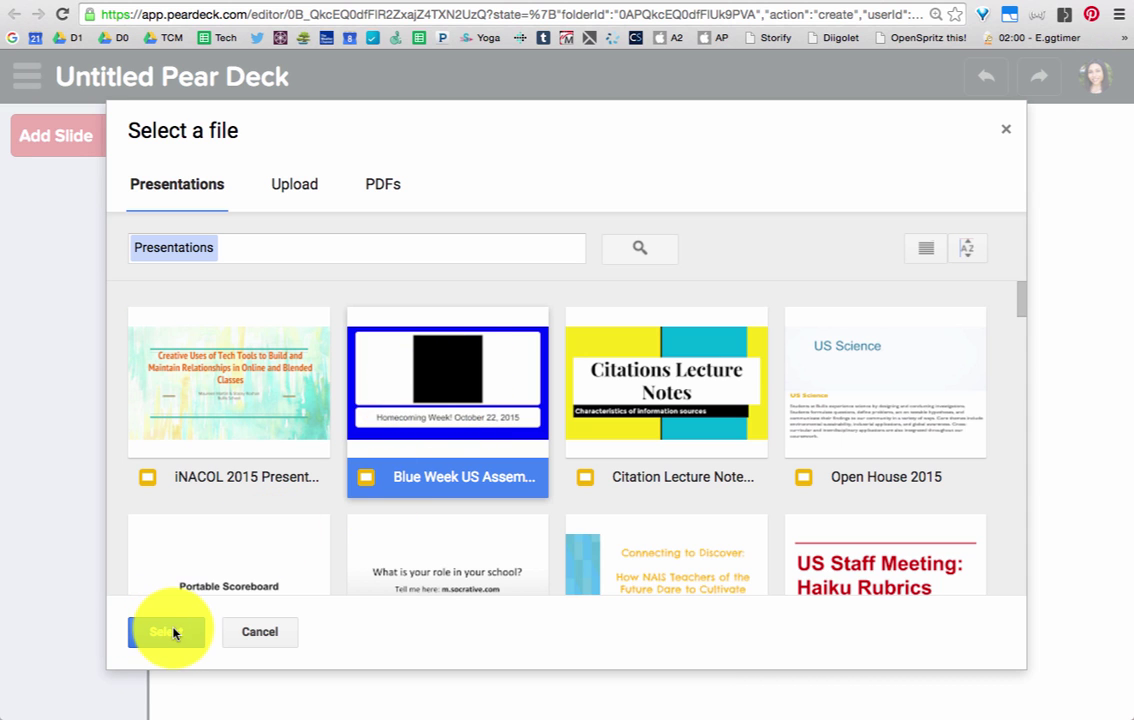
pyautogui.click(171, 631)
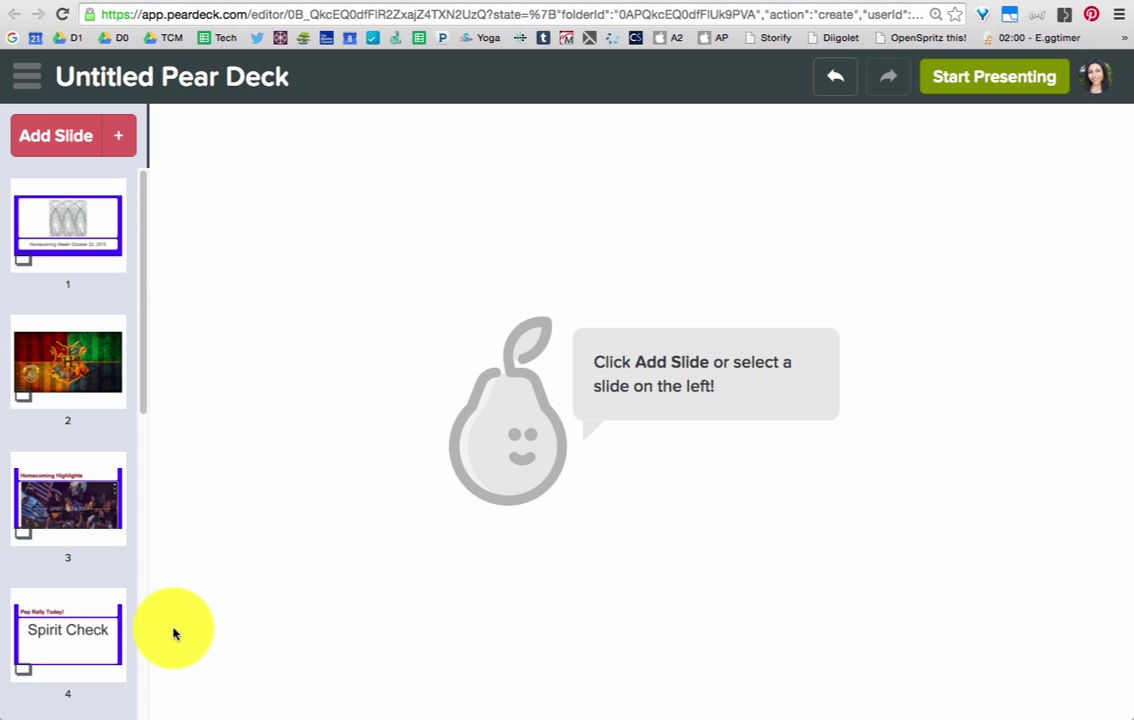
# Look through slides 1 to 3 of the imported deck, comparing the projector and student previews
pyautogui.click(44, 238)
pyautogui.click(41, 347)
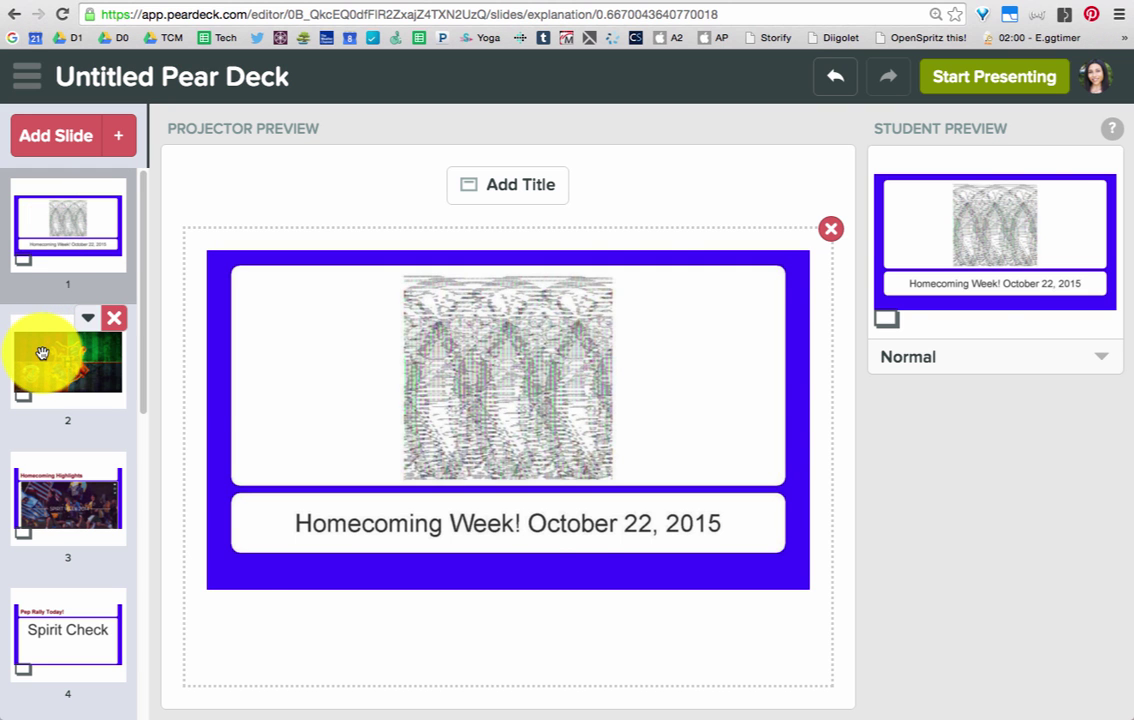
pyautogui.click(42, 519)
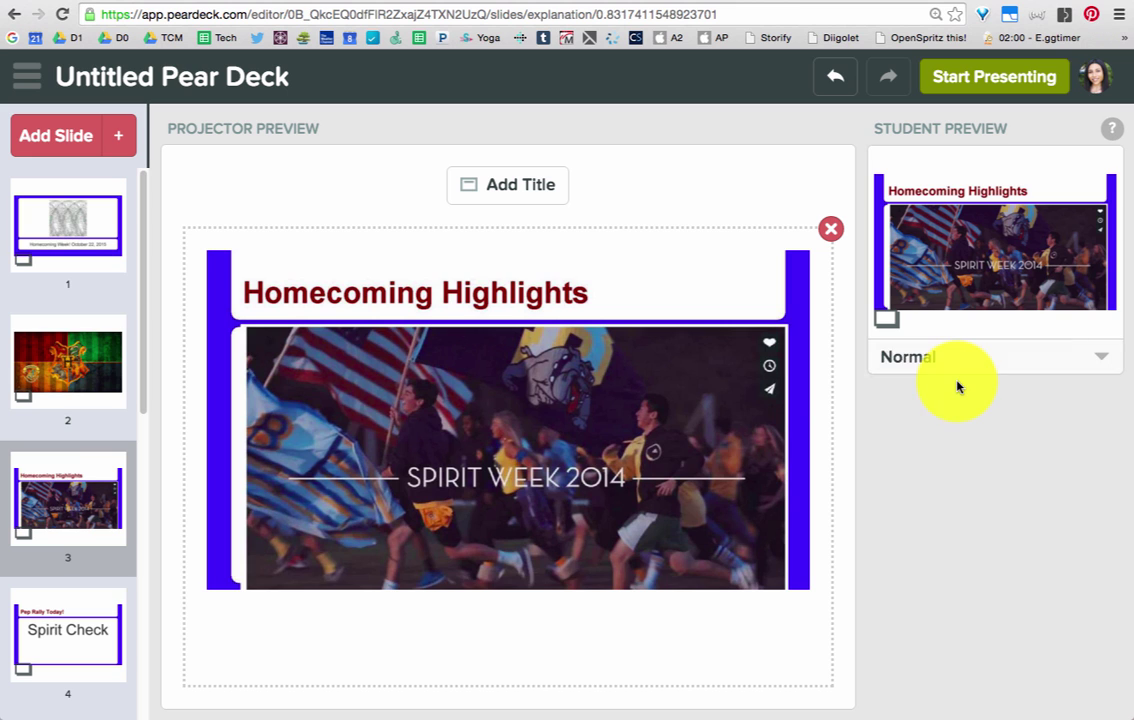
pyautogui.click(60, 238)
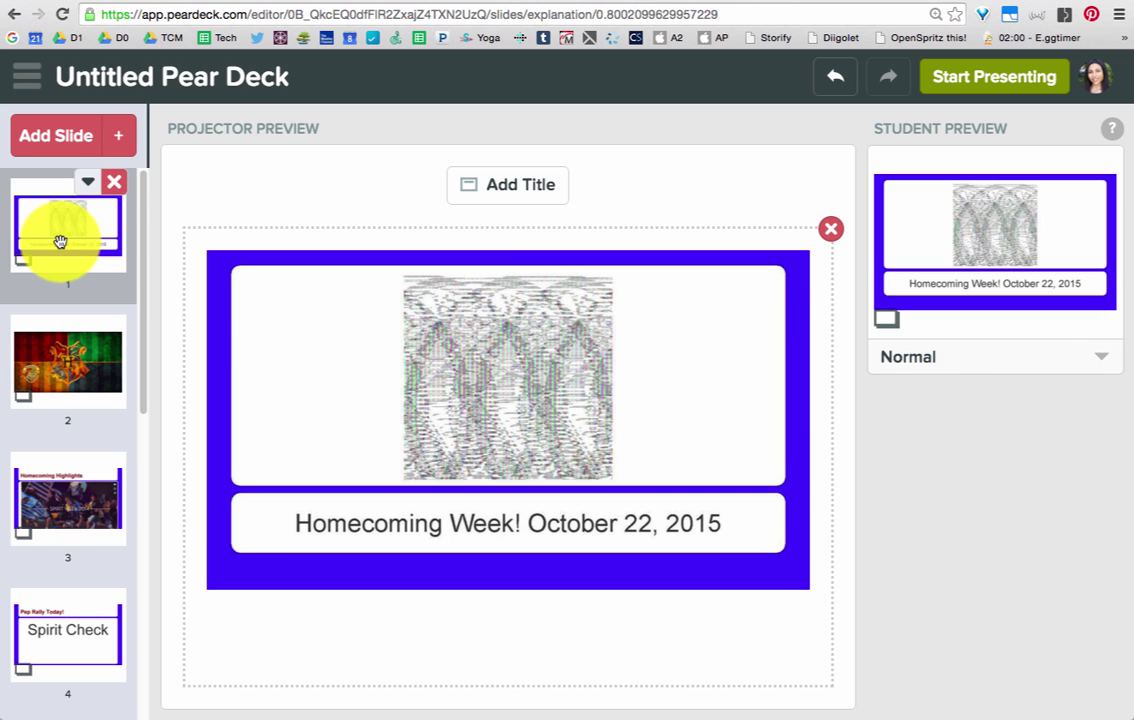
pyautogui.click(55, 376)
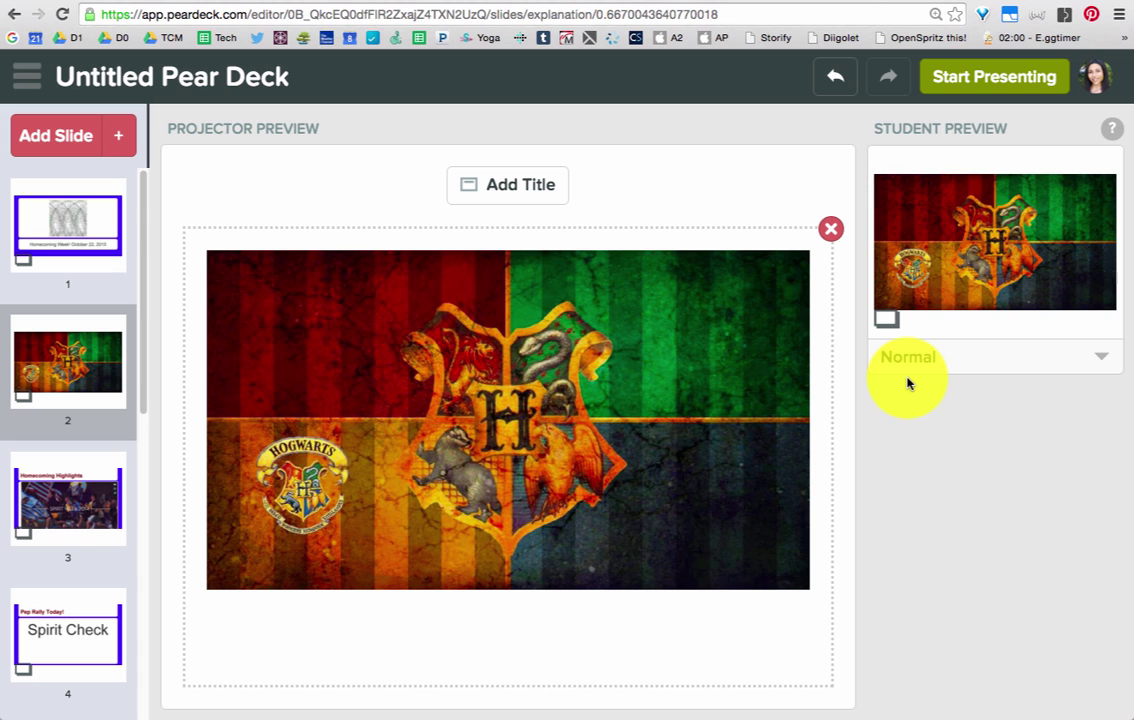
pyautogui.click(33, 518)
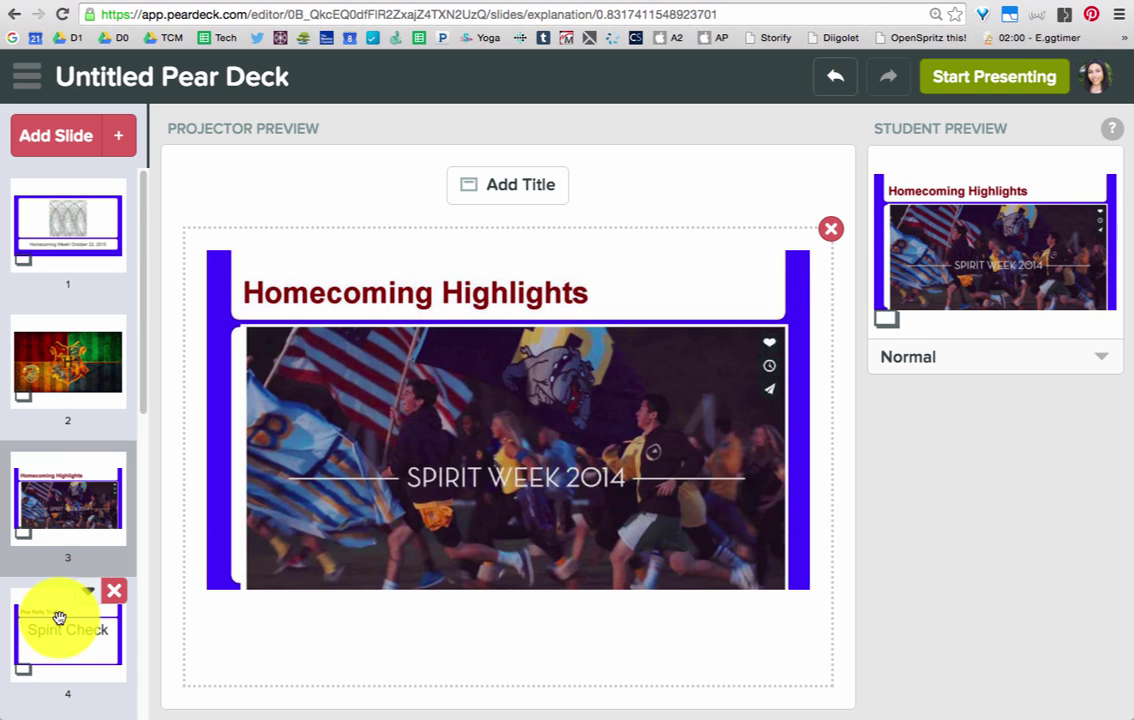
# Turn slide 4, "Spirit Check", into a Multiple Choice slide
pyautogui.click(60, 623)
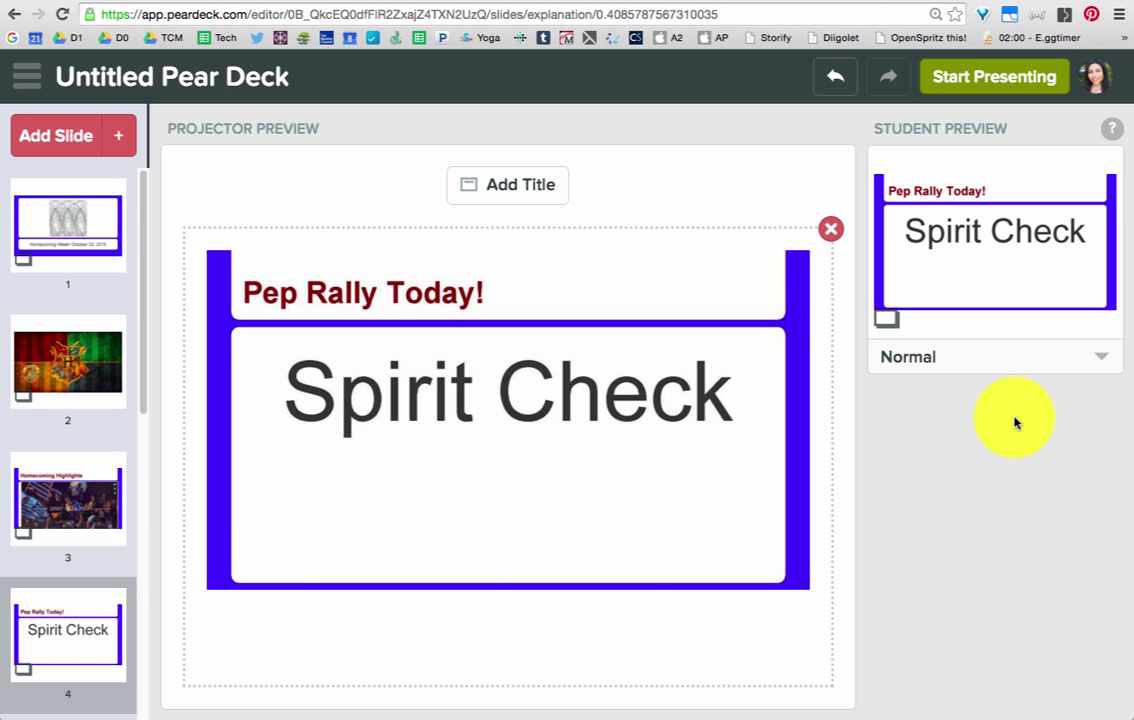
pyautogui.click(1107, 362)
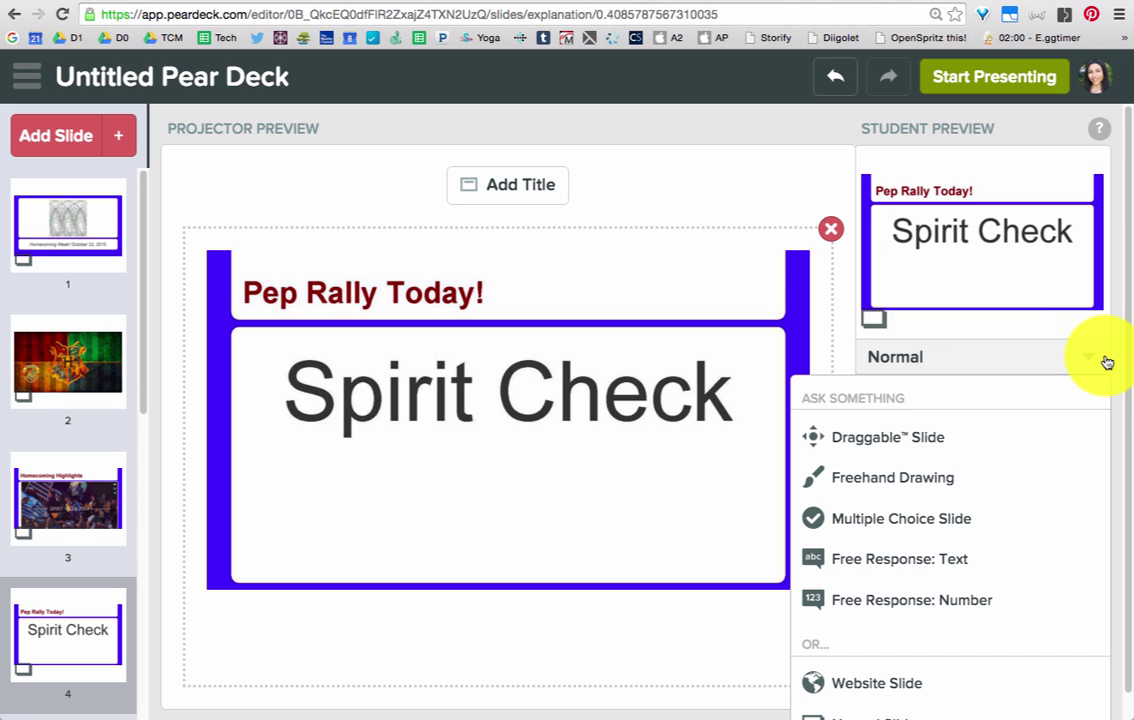
pyautogui.click(1054, 534)
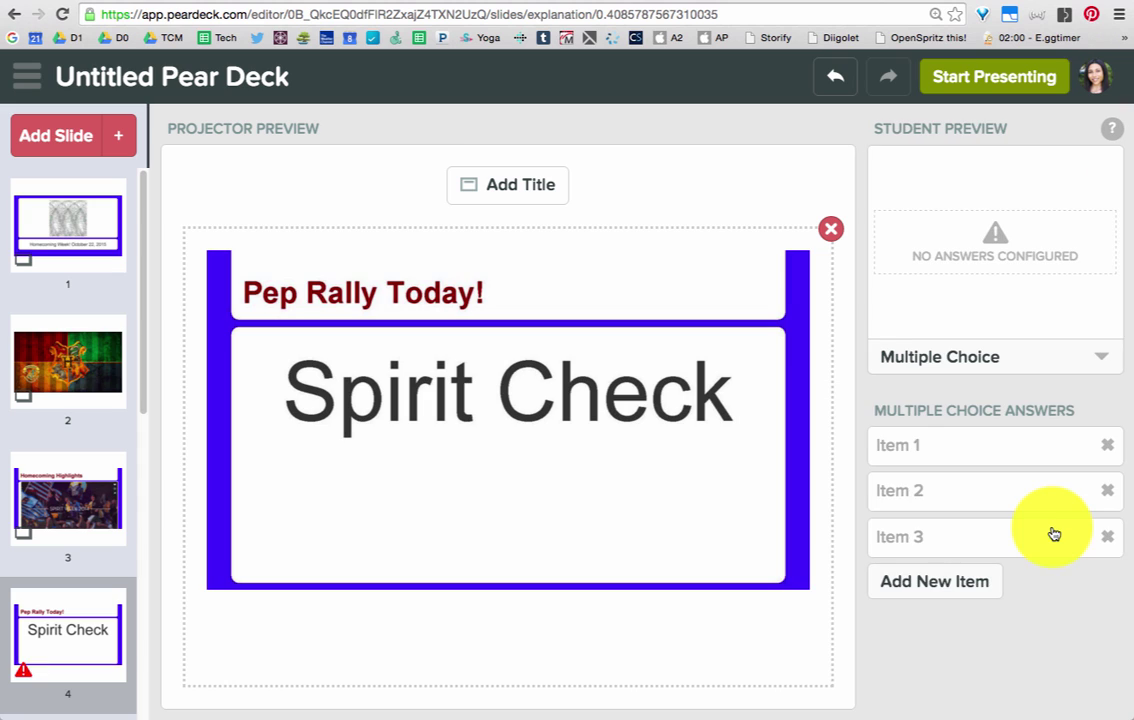
# Set the multiple choice answers to "are you team blue?" and "are you team gold?" and remove the empty third item
pyautogui.click(1007, 448)
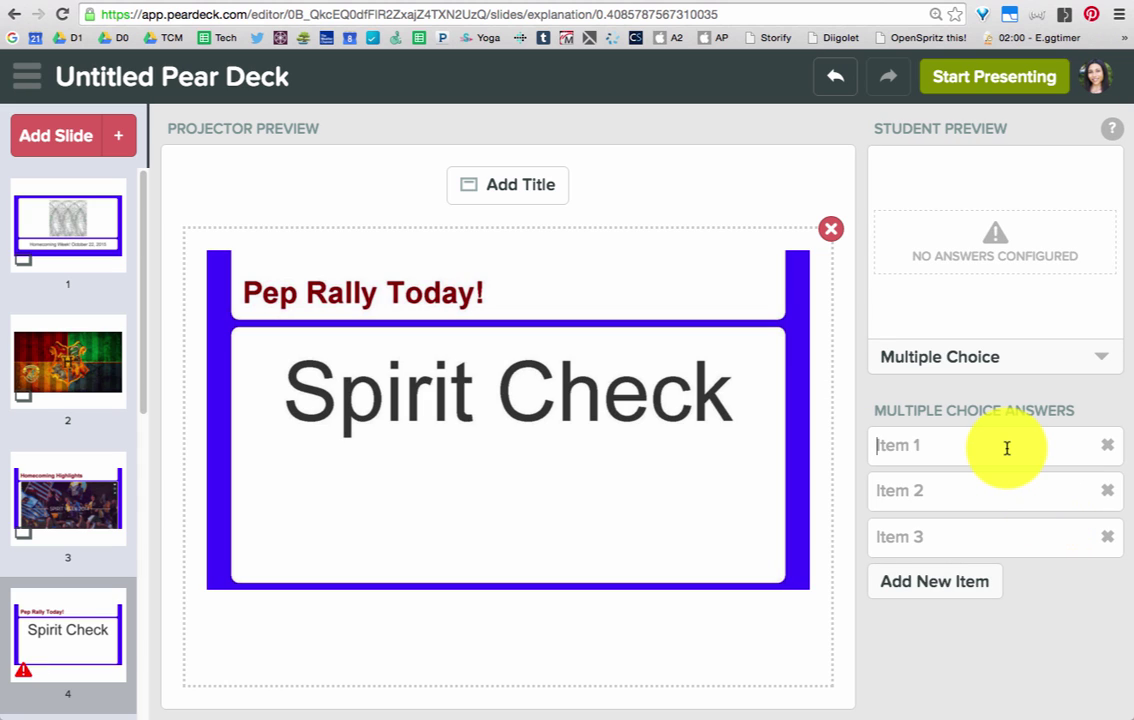
pyautogui.write('are y')
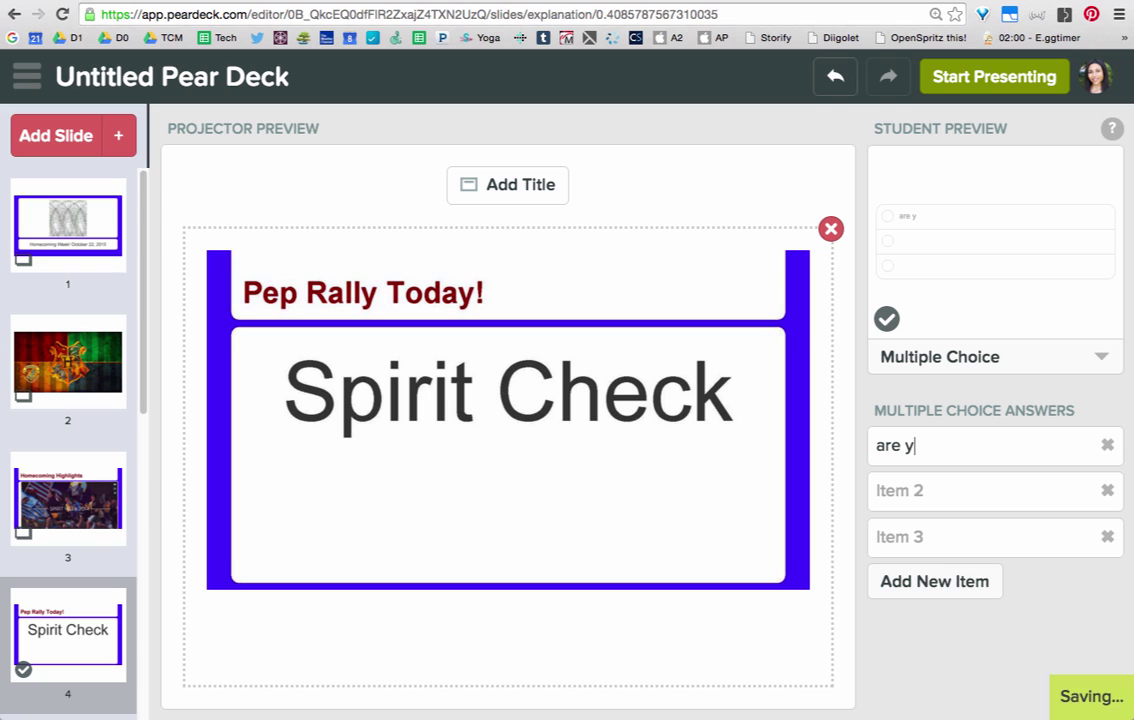
pyautogui.write('ou team blue?')
pyautogui.press('Tab')
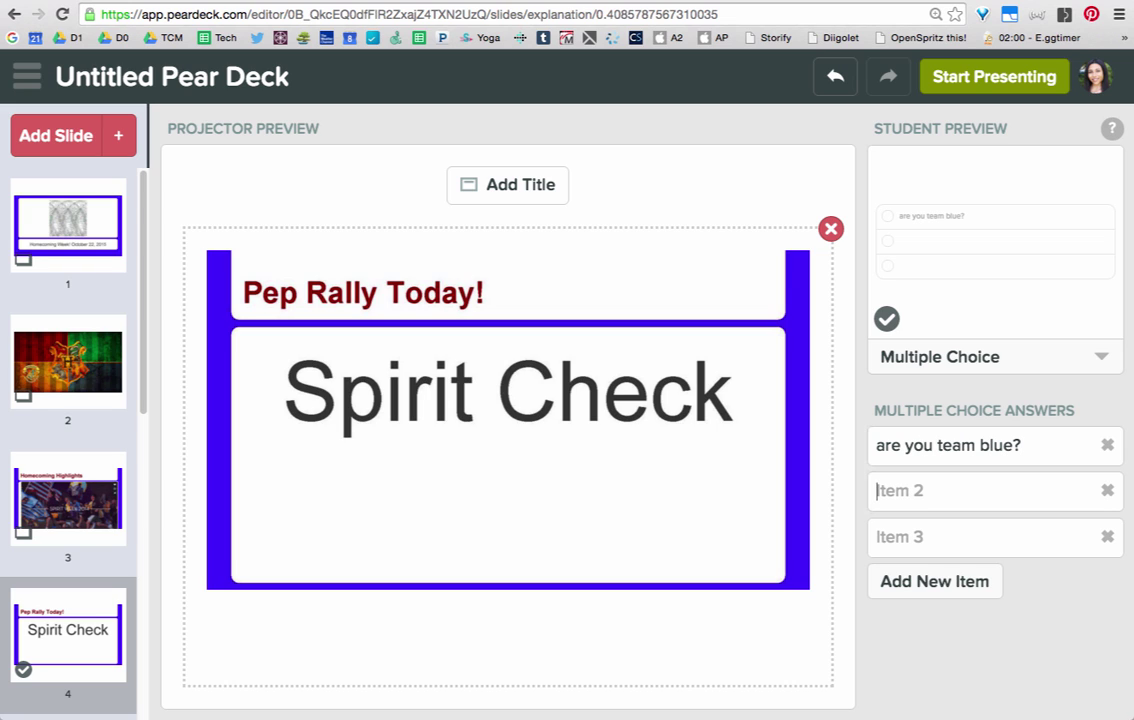
pyautogui.write('are you team gold?')
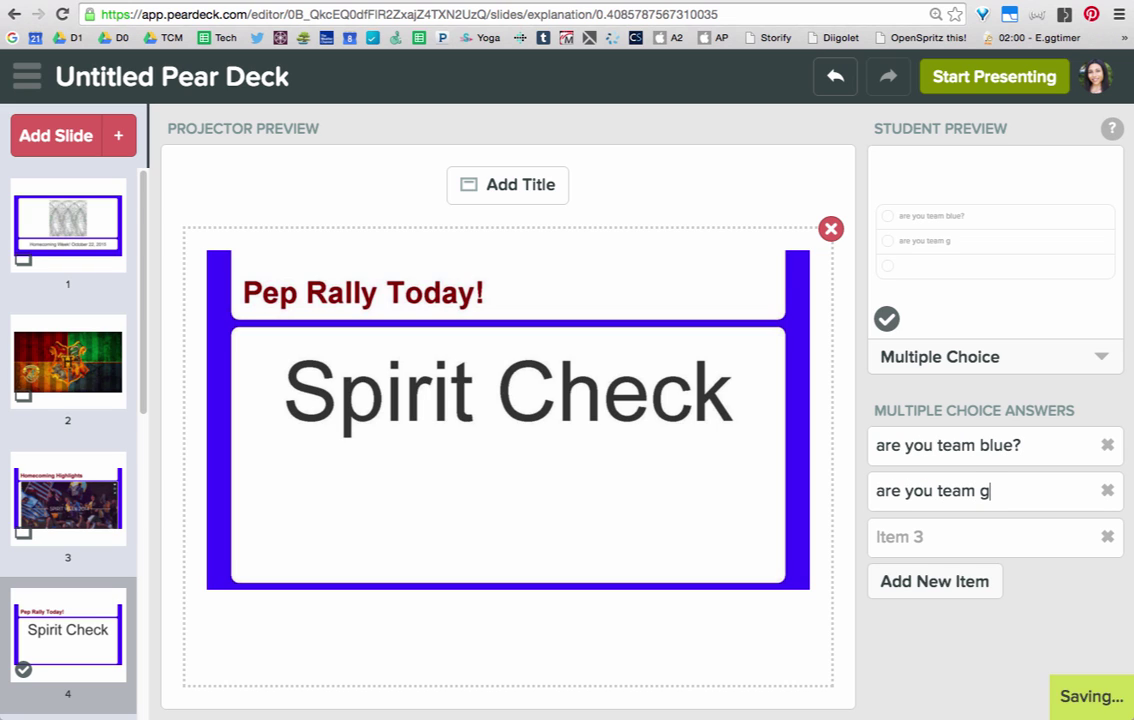
pyautogui.click(1107, 539)
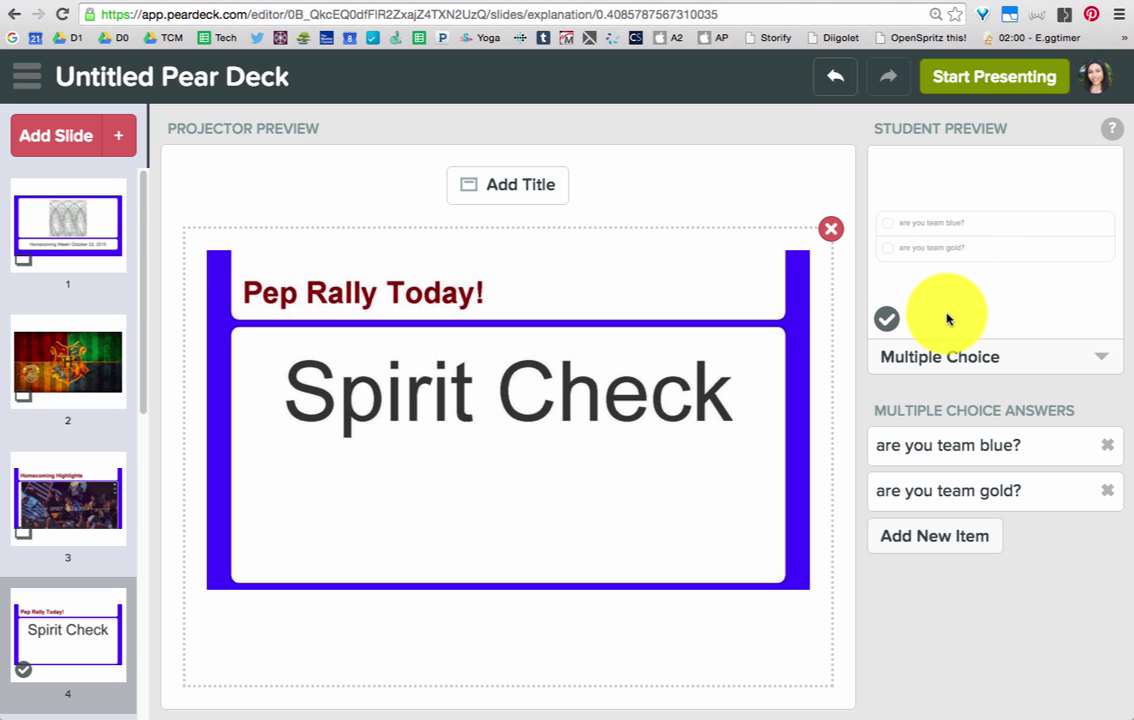
# Turn slide 5, "Bullympics tomorrow!", into a Draggable slide
pyautogui.scroll(-3, 40, 640)
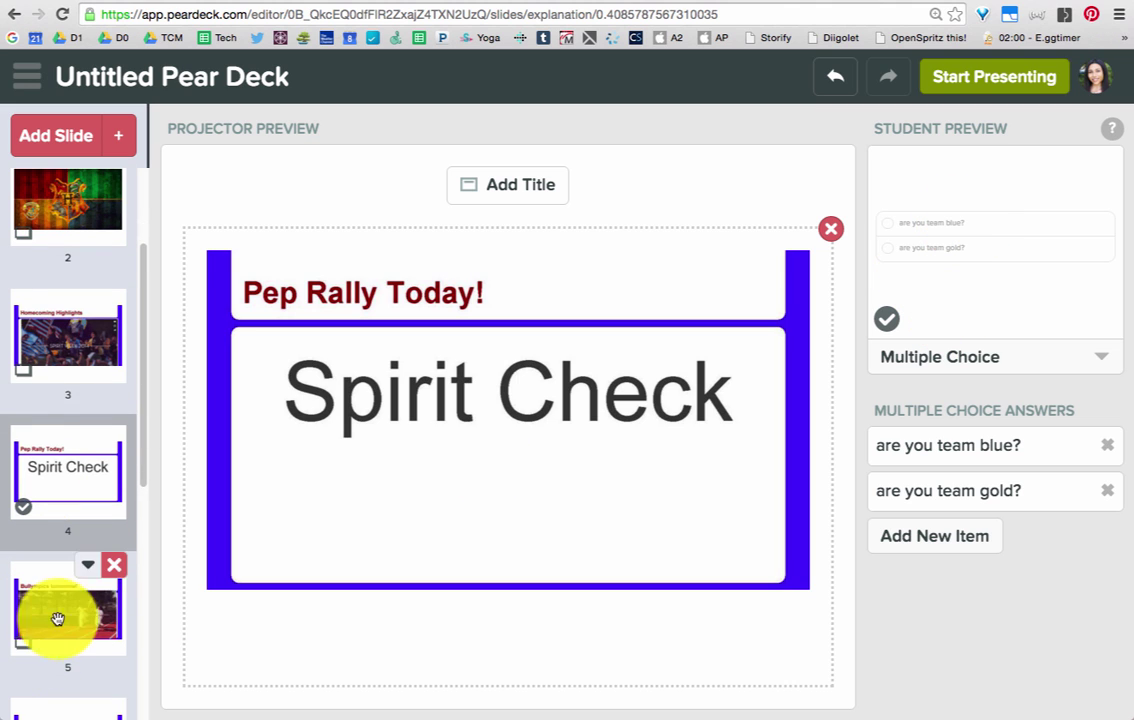
pyautogui.scroll(-3, 55, 700)
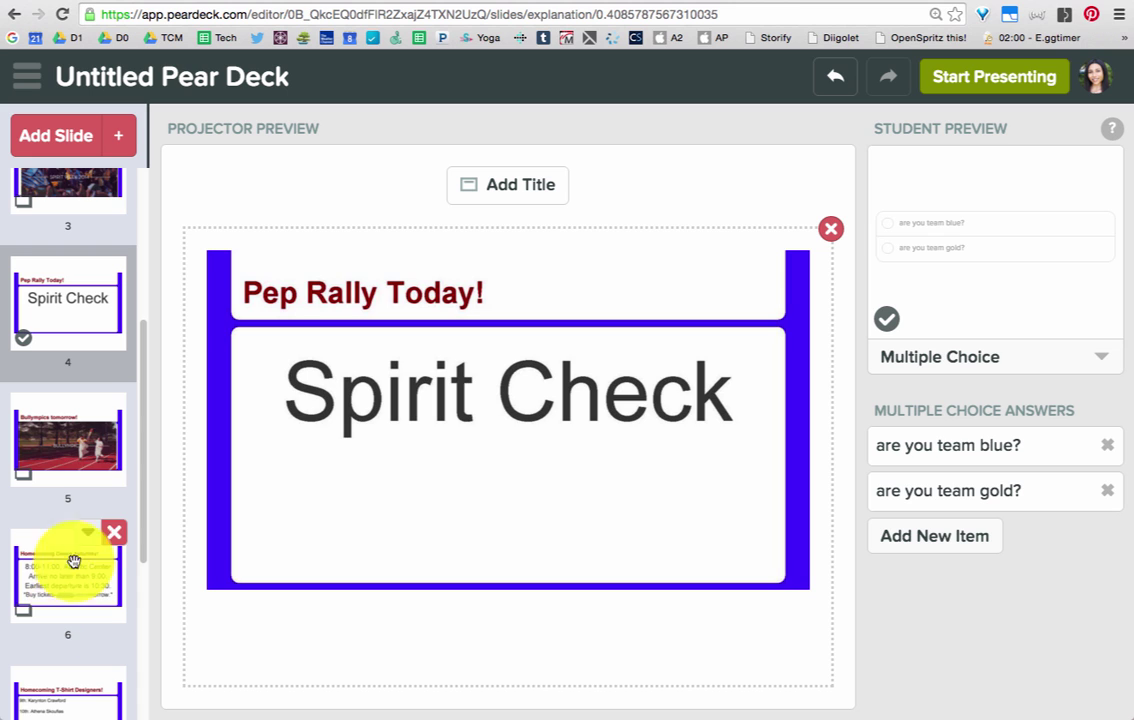
pyautogui.click(89, 447)
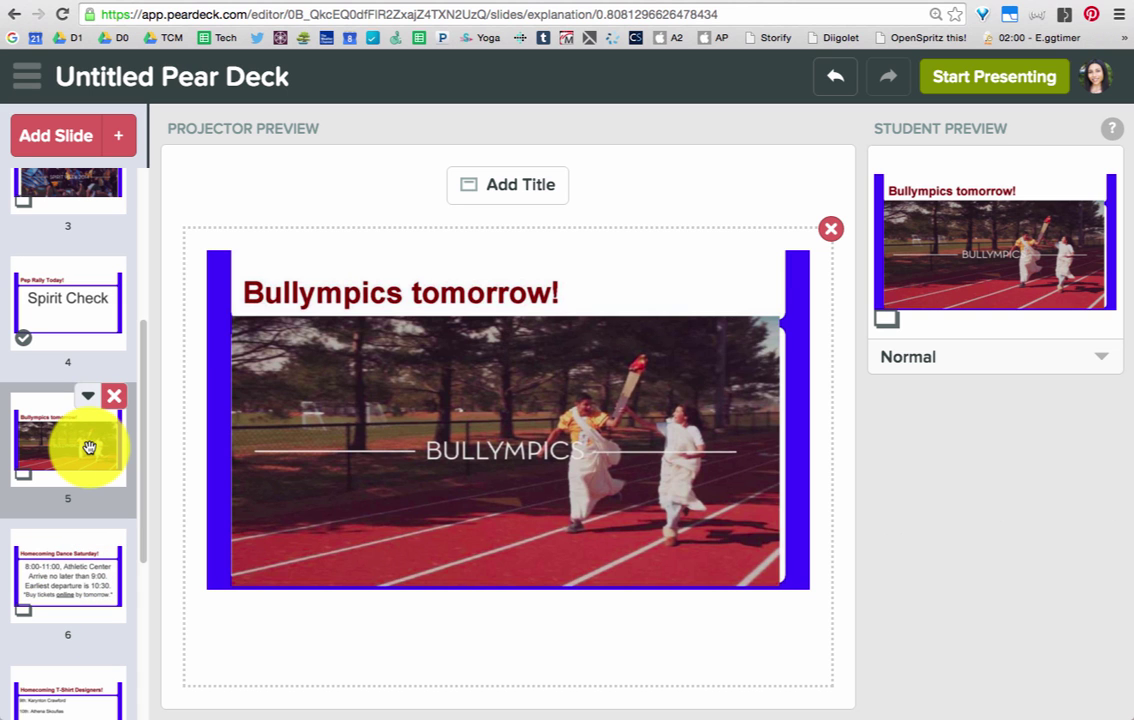
pyautogui.click(1035, 372)
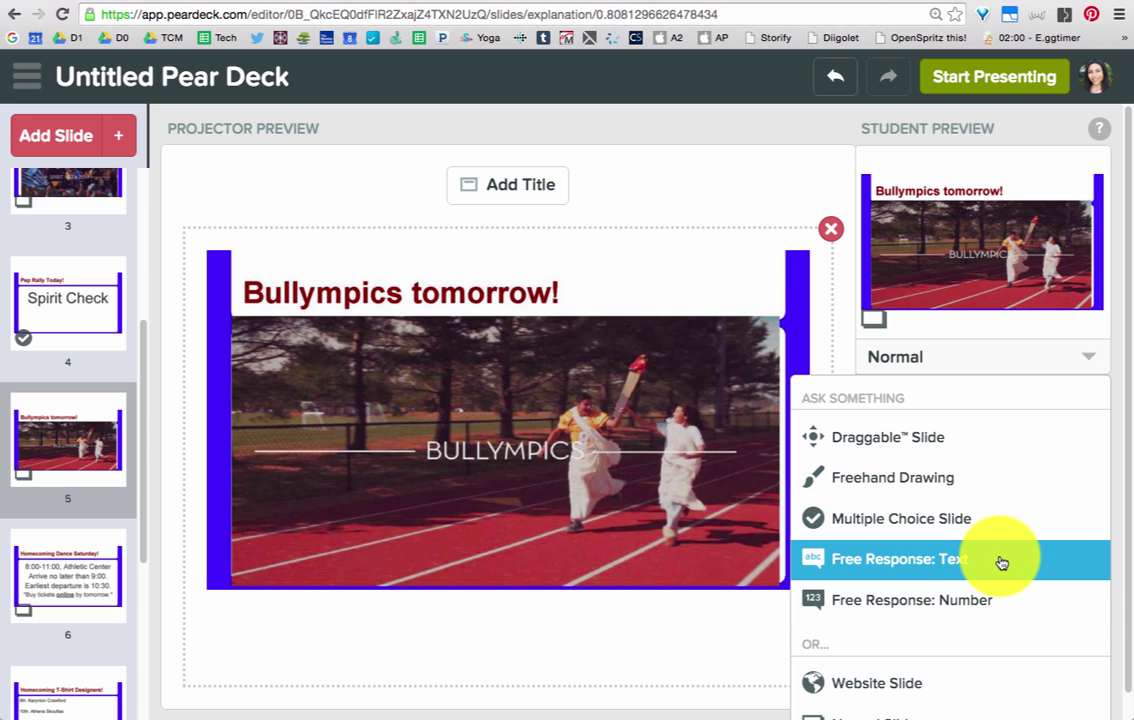
pyautogui.click(988, 437)
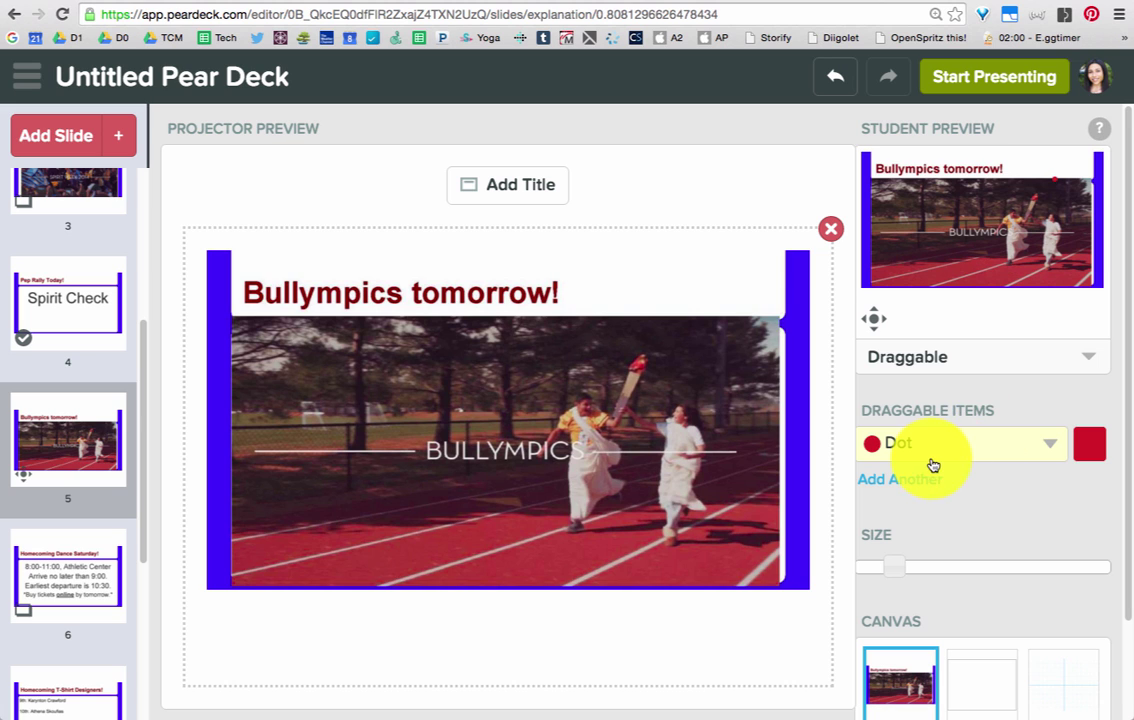
# Examine the Draggable slide's item shapes, size and canvas options, and the other available question types
pyautogui.click(986, 443)
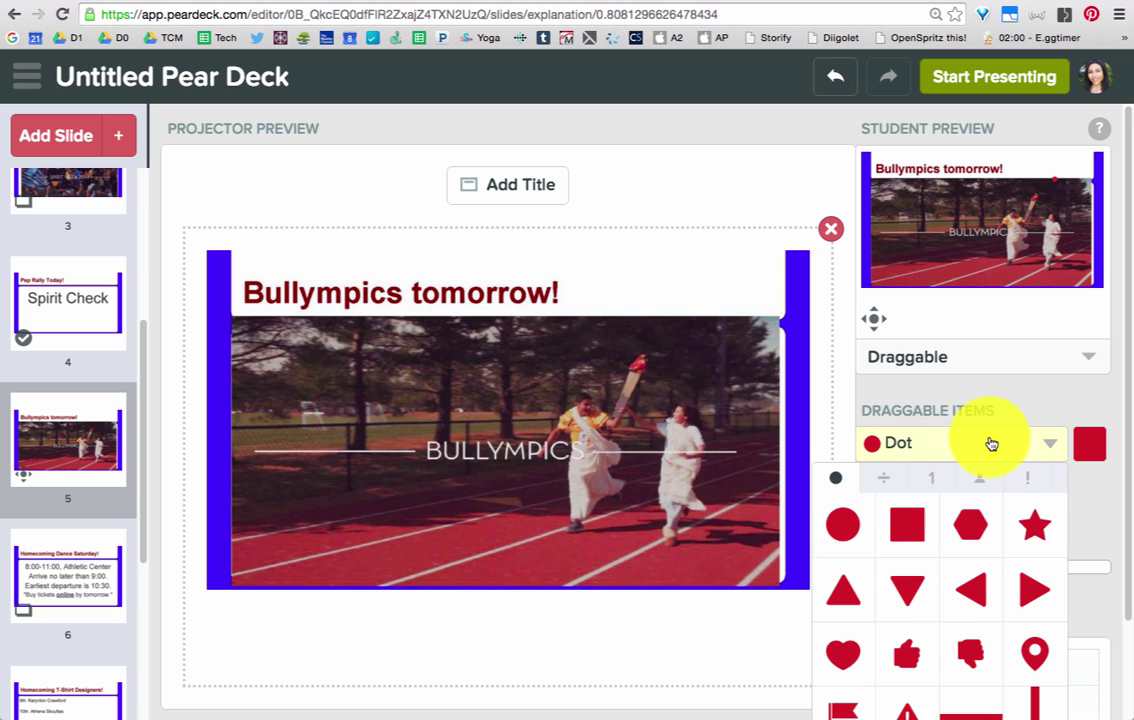
pyautogui.click(987, 441)
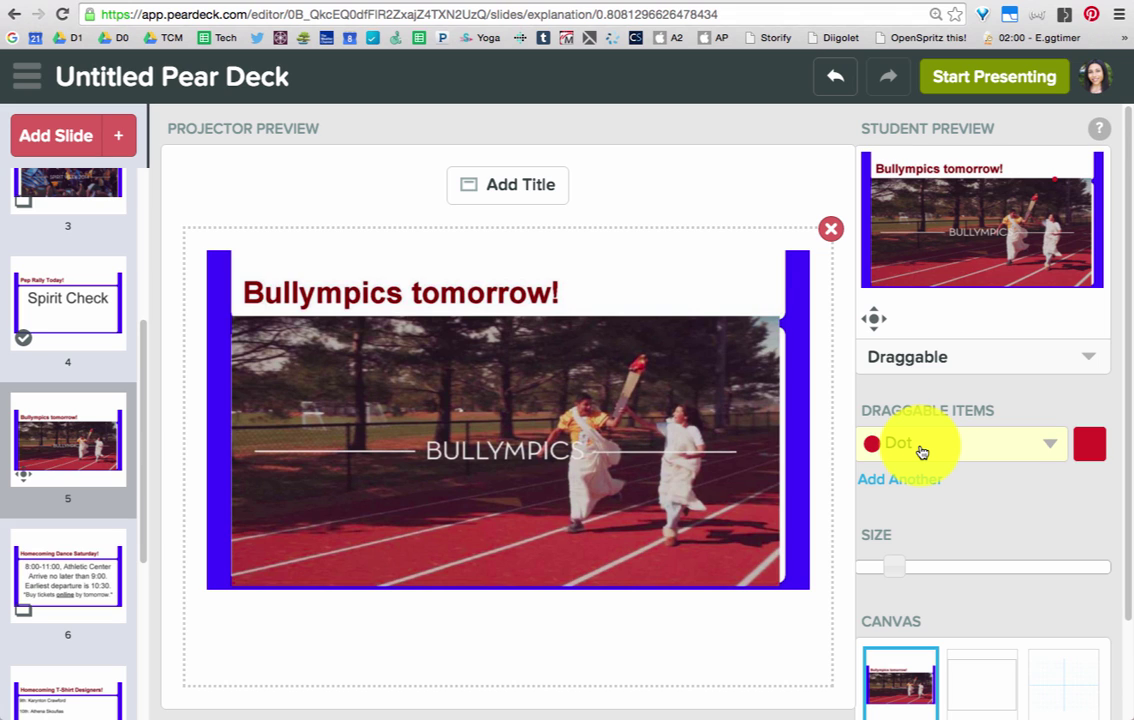
pyautogui.scroll(-1, 920, 451)
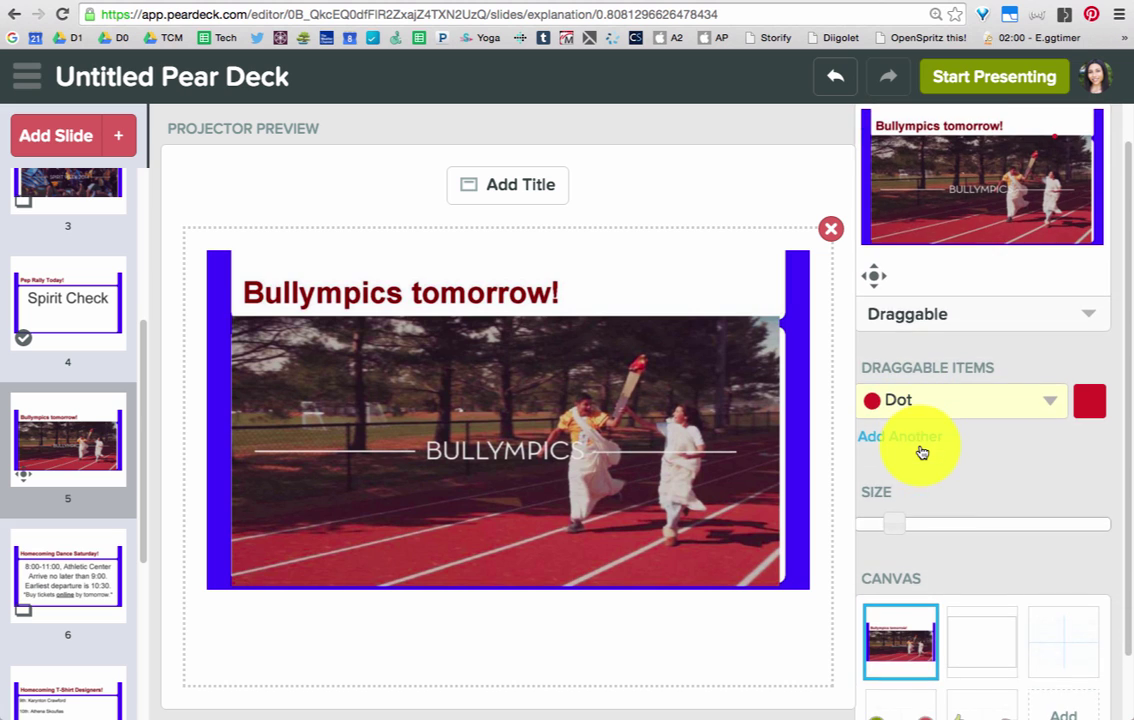
pyautogui.scroll(-2, 935, 542)
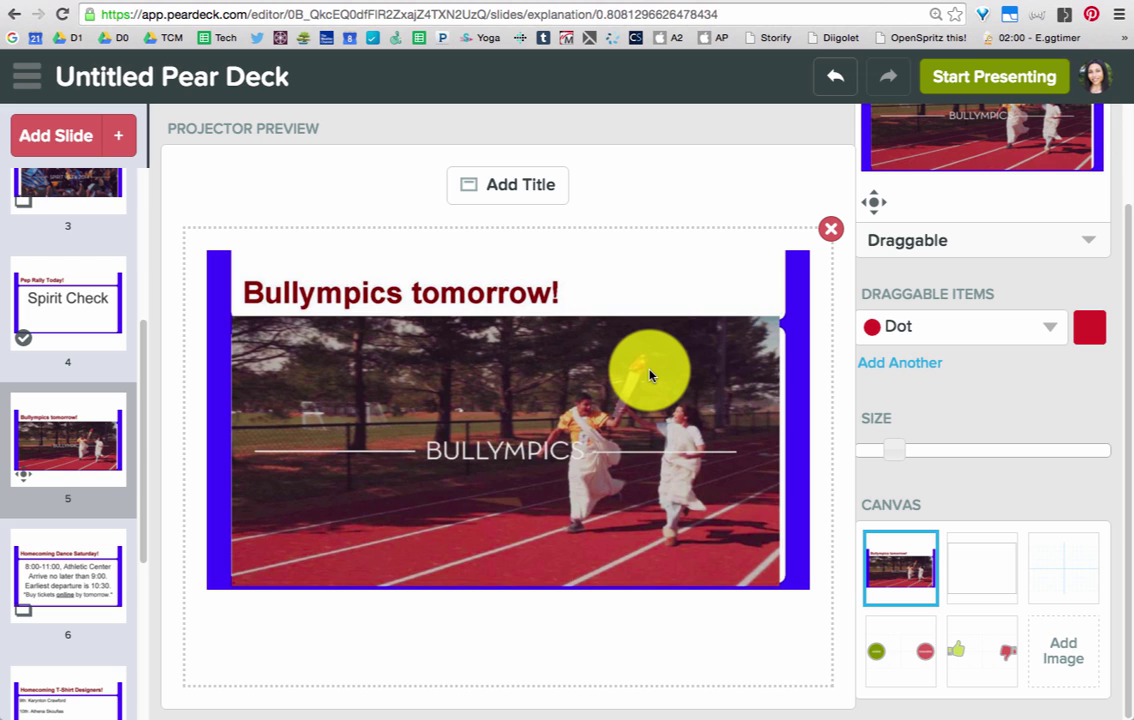
pyautogui.scroll(3, 1094, 363)
pyautogui.click(1094, 363)
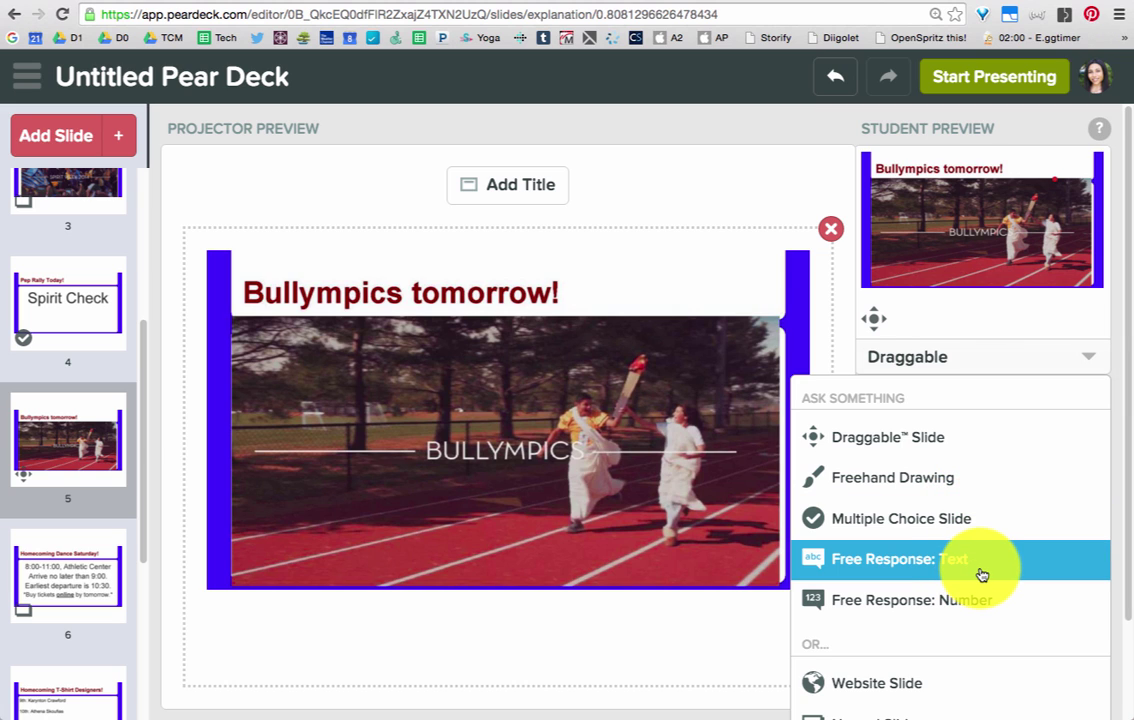
pyautogui.click(1097, 358)
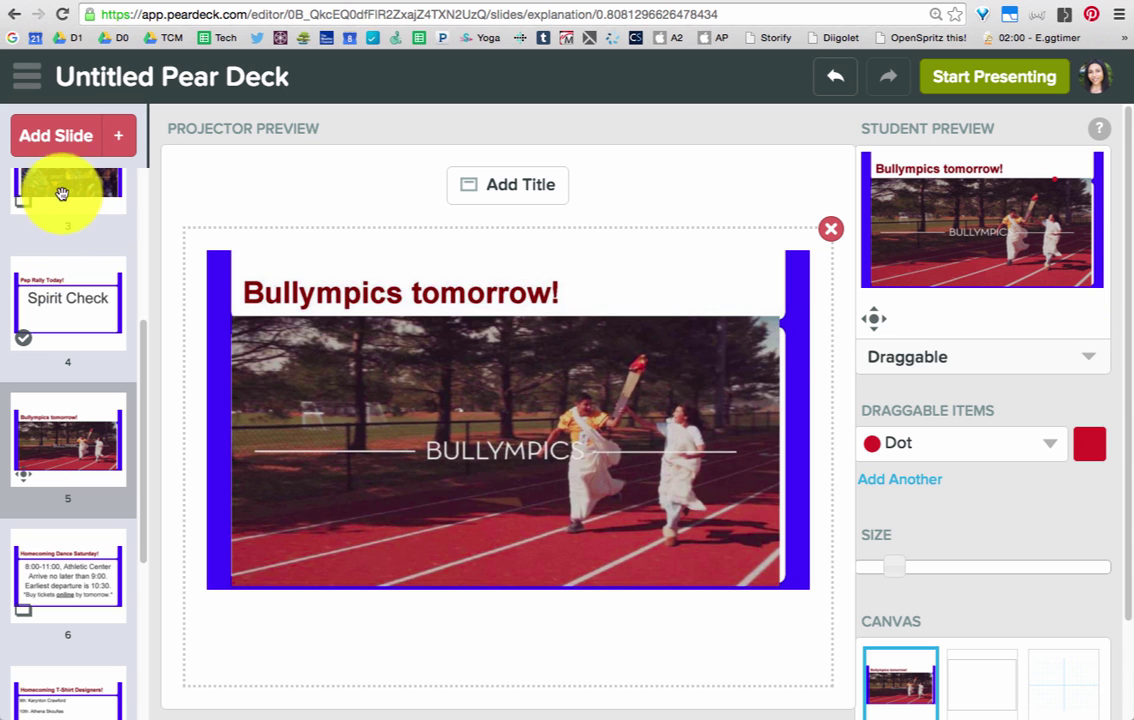
# Return to slide 1 and rename the deck "This is an example"
pyautogui.scroll(3, 63, 201)
pyautogui.click(62, 213)
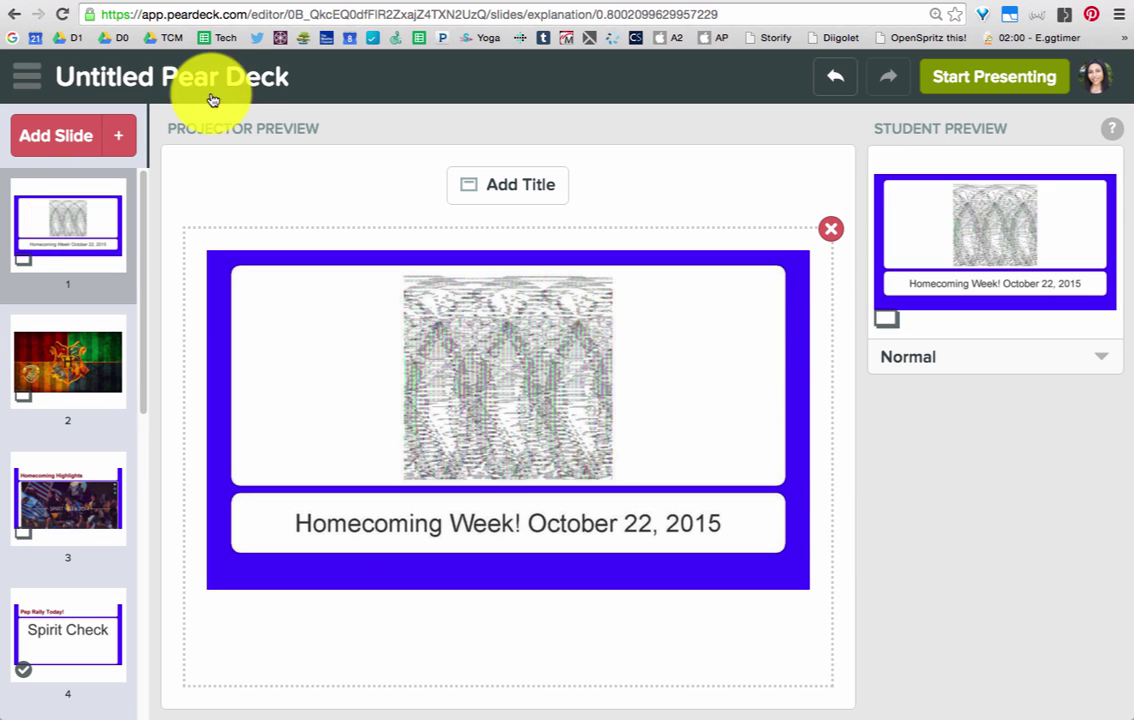
pyautogui.click(227, 82)
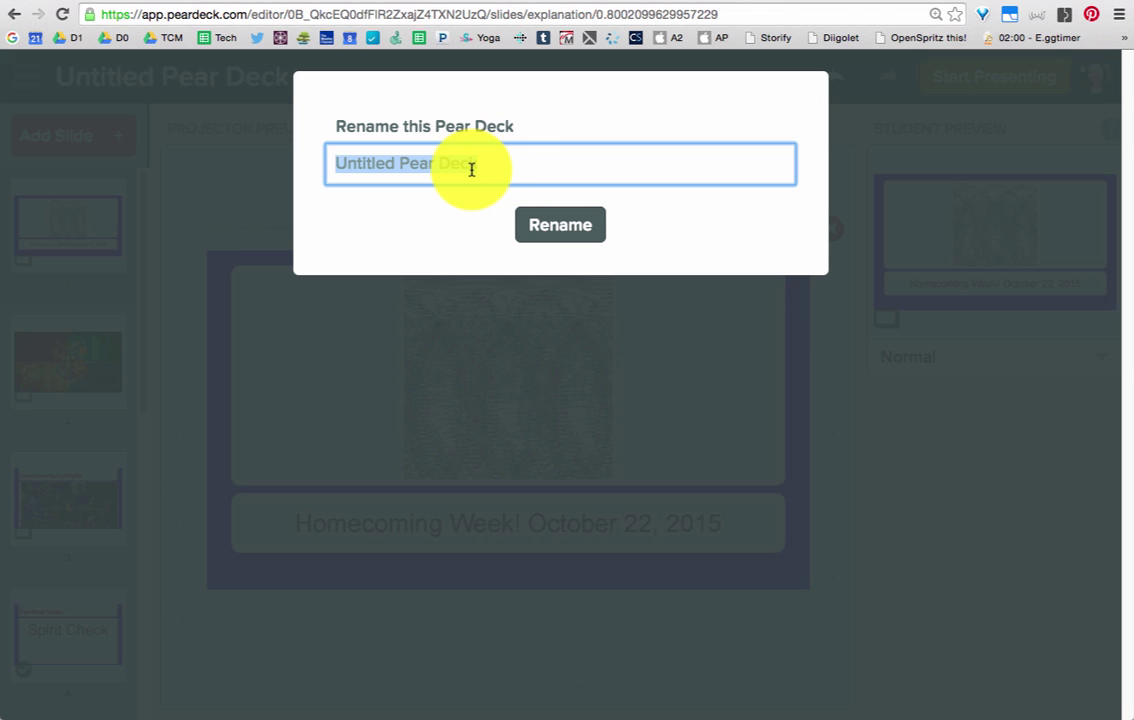
pyautogui.write('This is an exa')
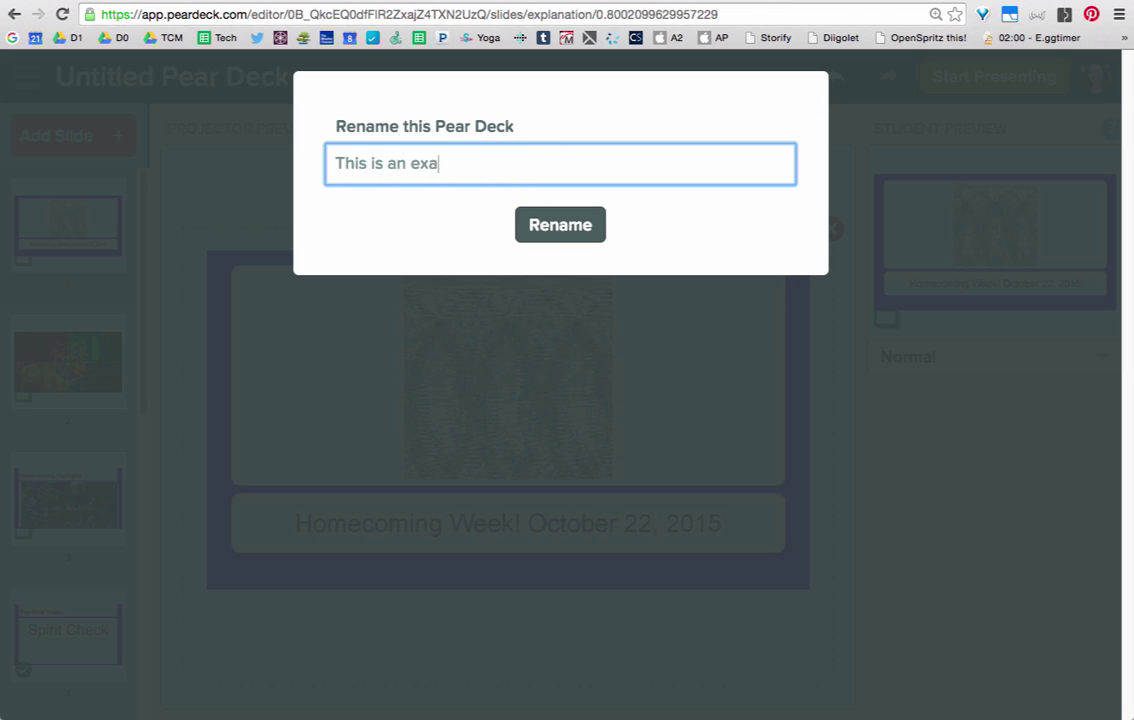
pyautogui.write('mple')
pyautogui.click(580, 232)
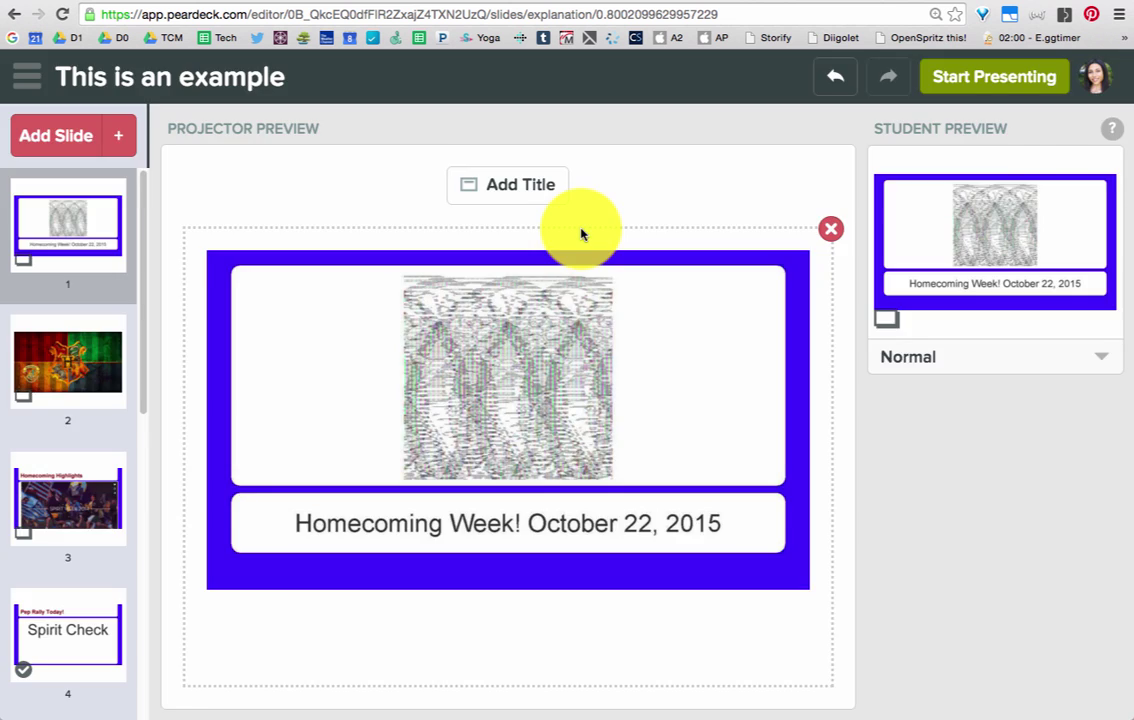
# Switch to Google Drive, find the "This is an example" deck in My Drive and open it
pyautogui.click(490, 3)
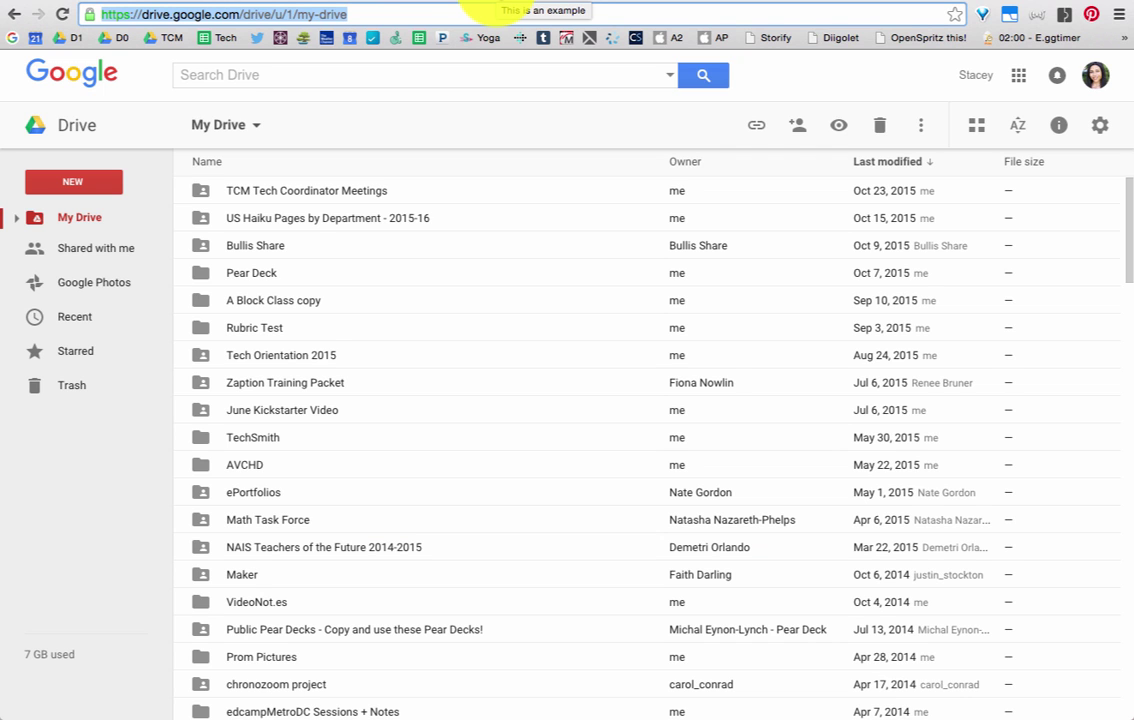
pyautogui.scroll(-3, 405, 220)
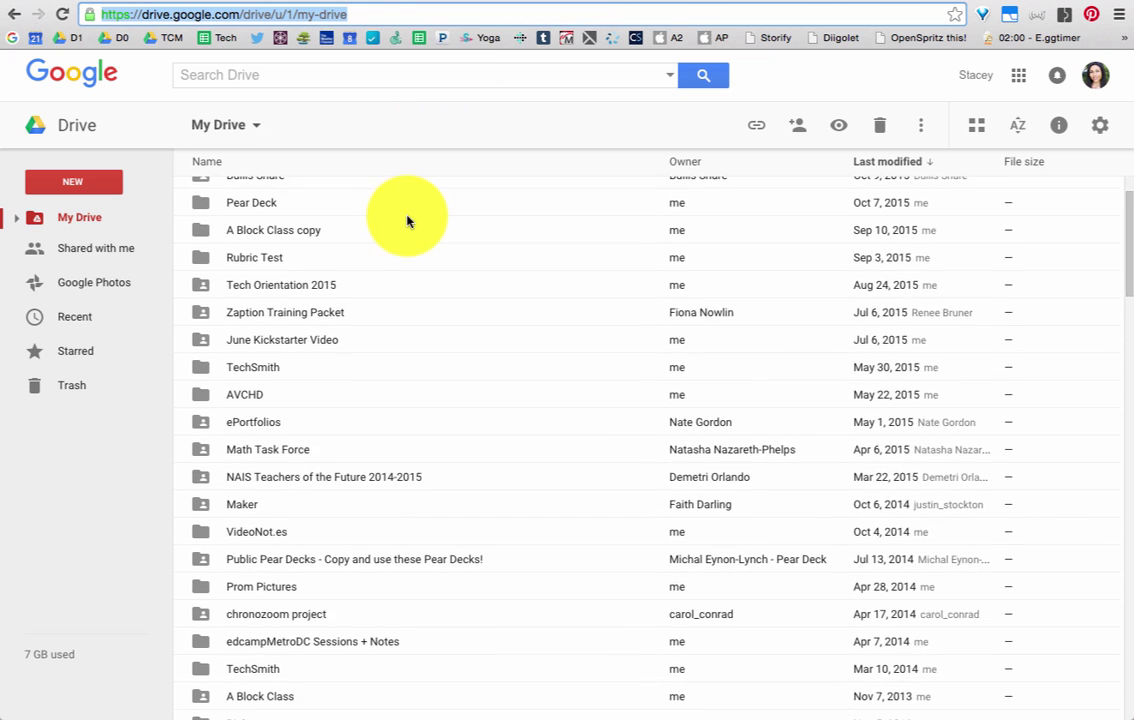
pyautogui.scroll(3, 405, 220)
pyautogui.scroll(-1, 407, 221)
pyautogui.scroll(-5, 407, 221)
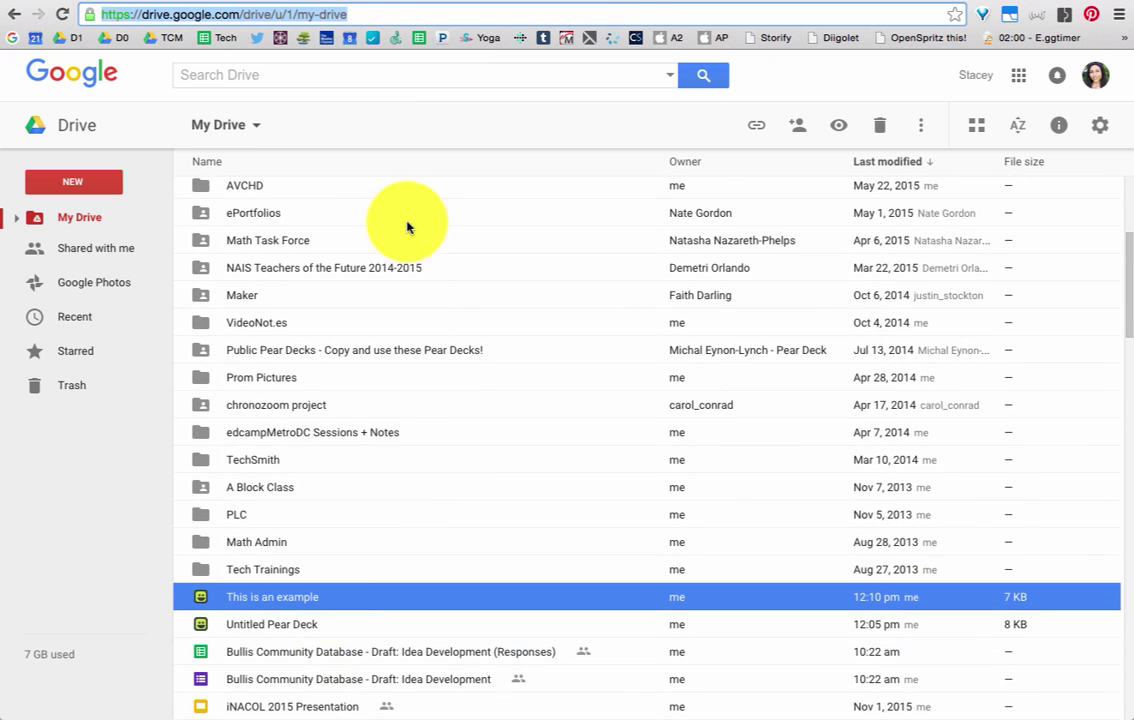
pyautogui.click(324, 597)
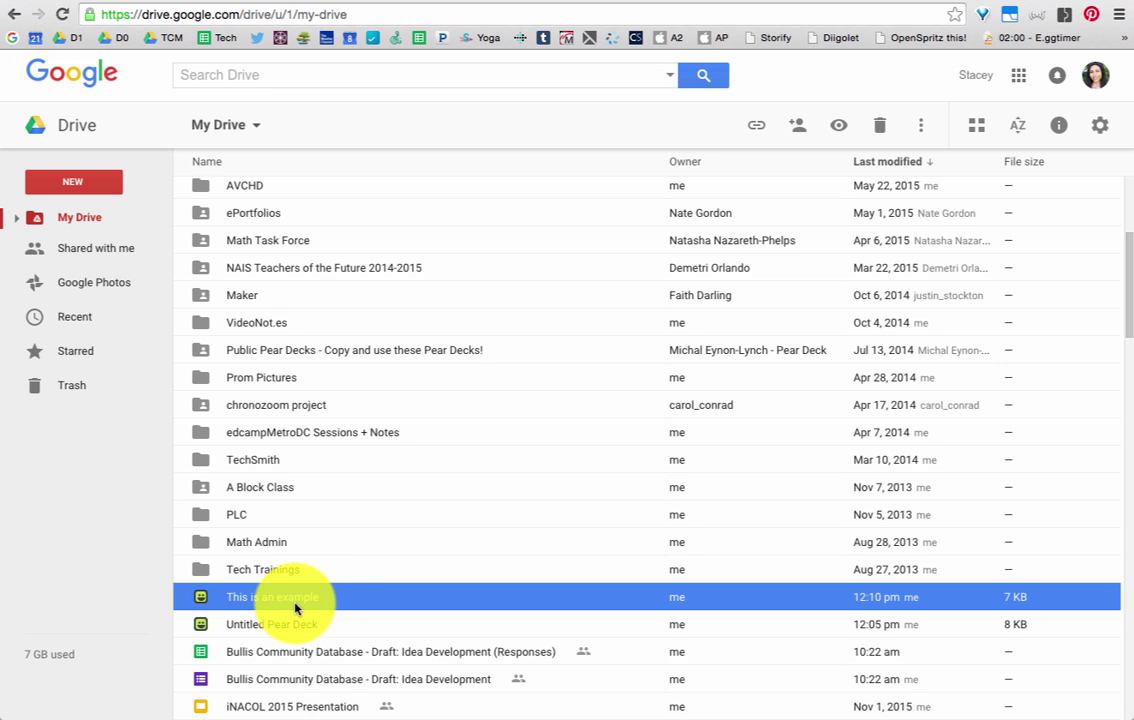
pyautogui.doubleClick(310, 600)
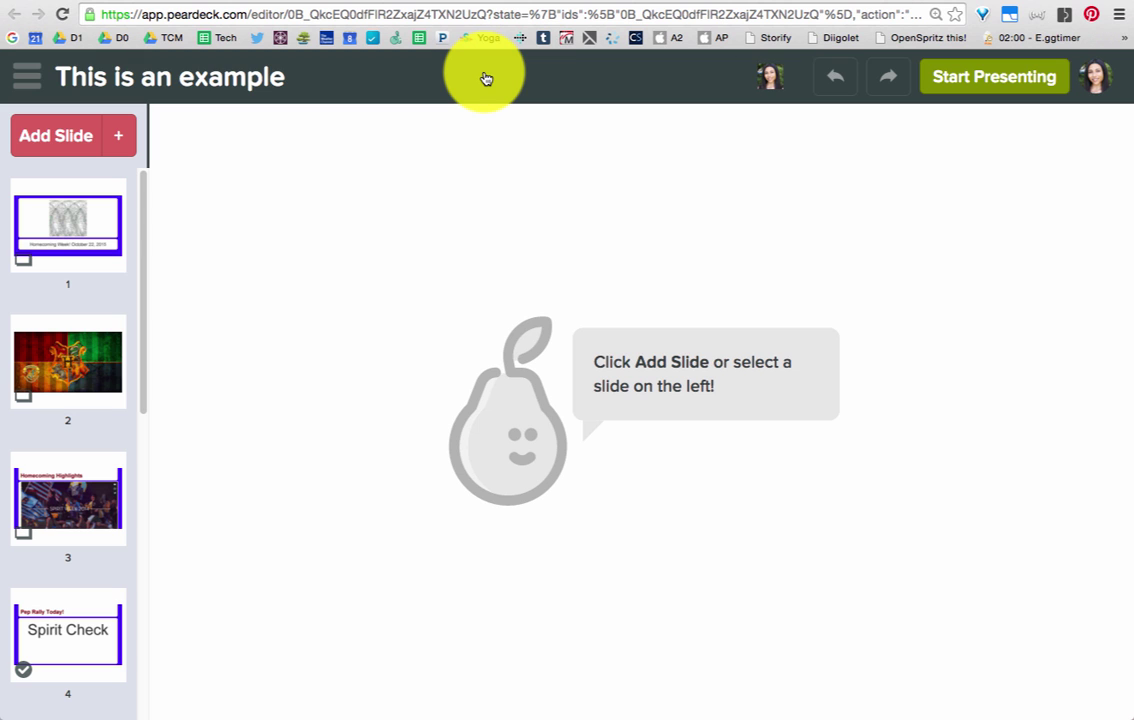
# Start presenting the deck in projector view
pyautogui.click(995, 80)
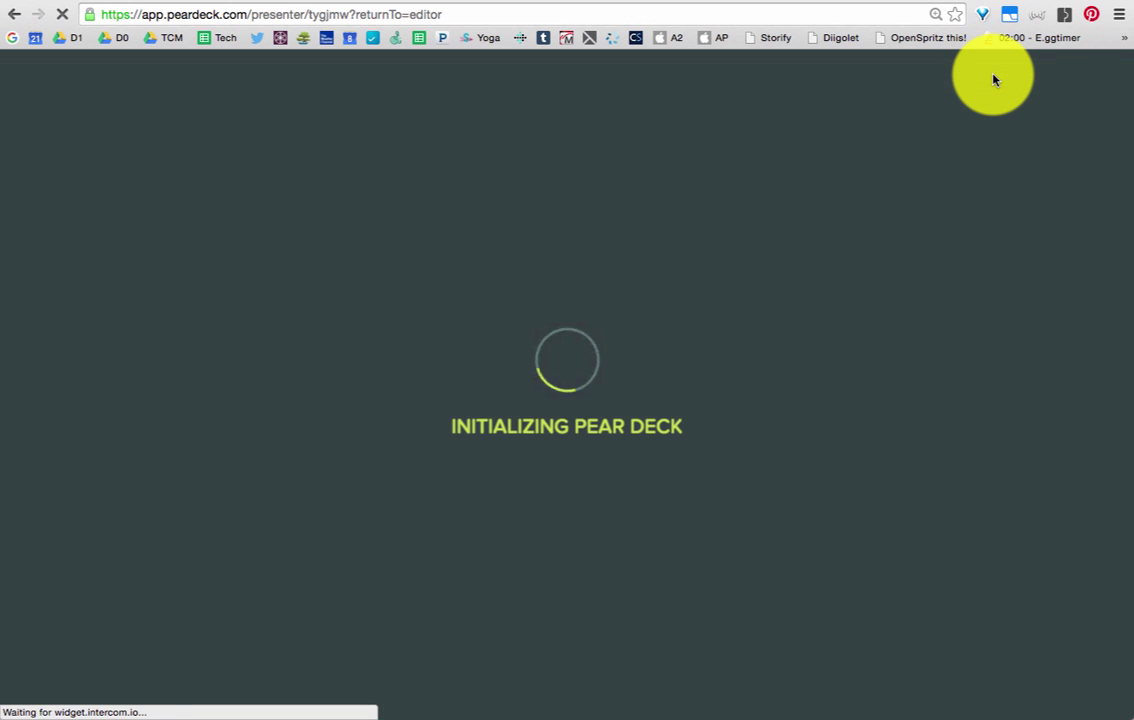
pyautogui.click(621, 306)
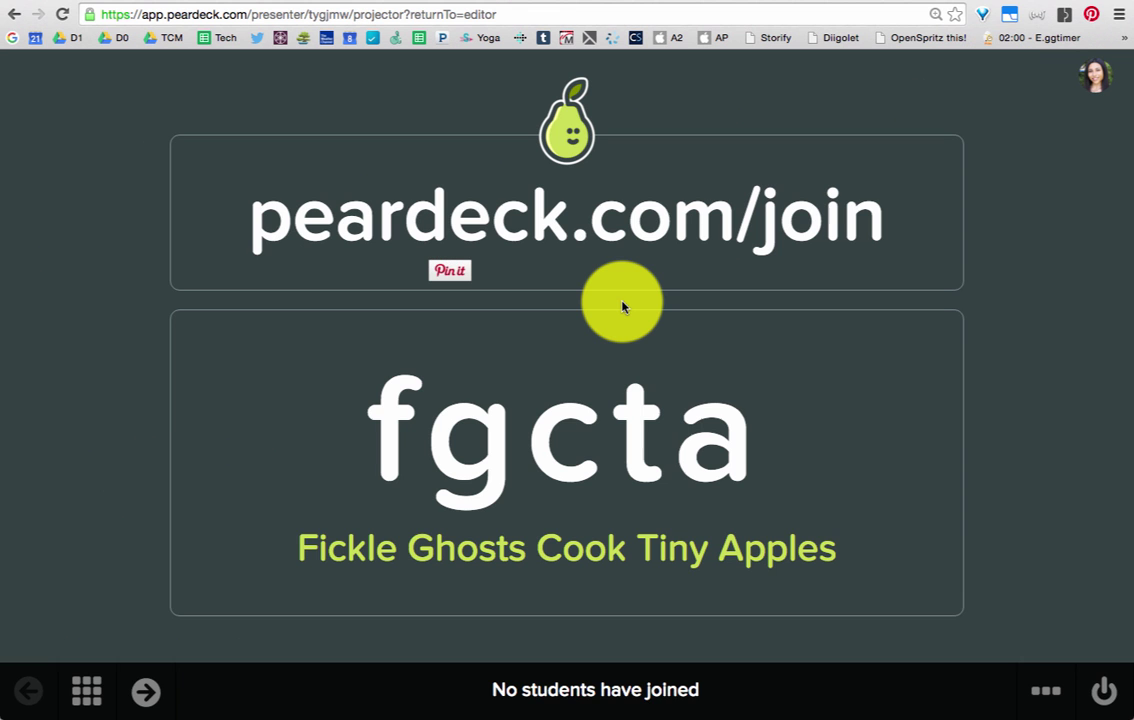